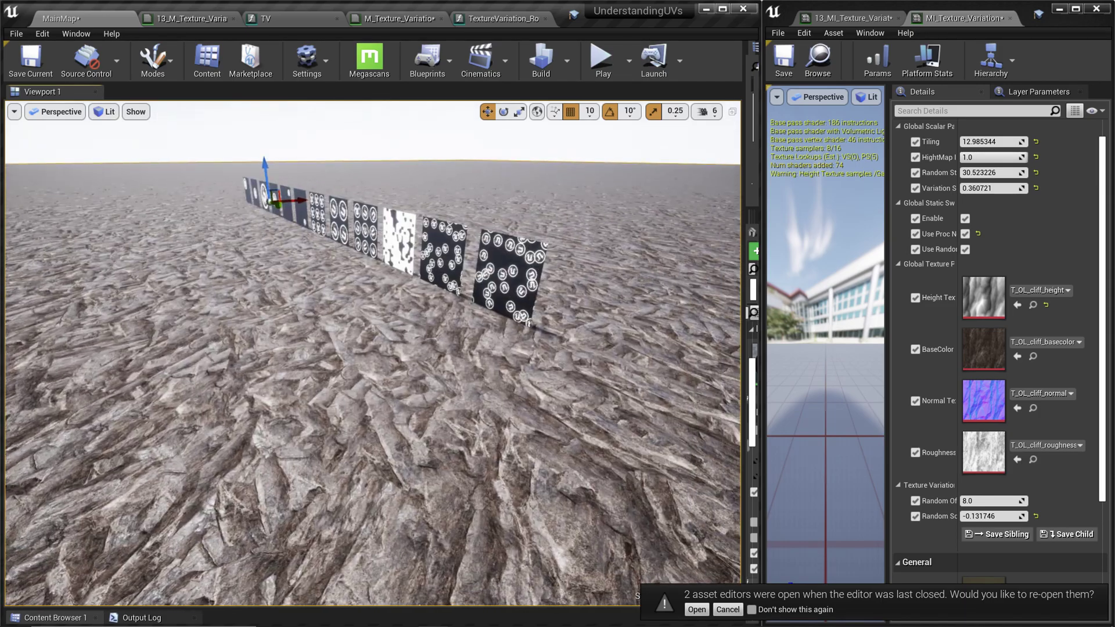
# Step: Disable and re-enable texture variation in the material instance to compare the cliff ground's tiling
pyautogui.press('q')
pyautogui.press('w')
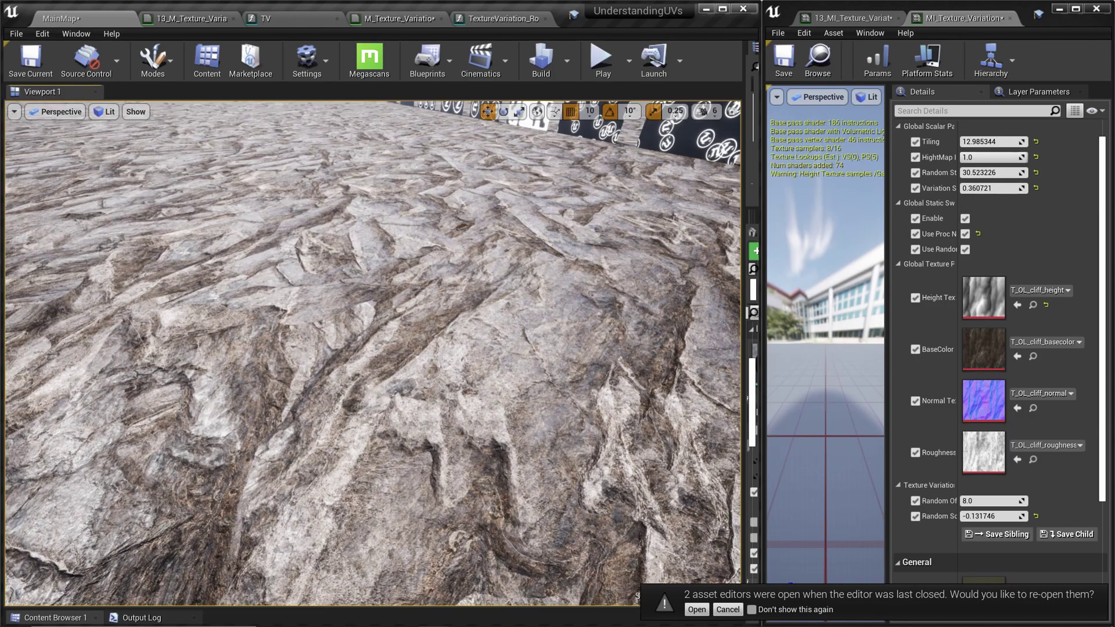
pyautogui.press('s')
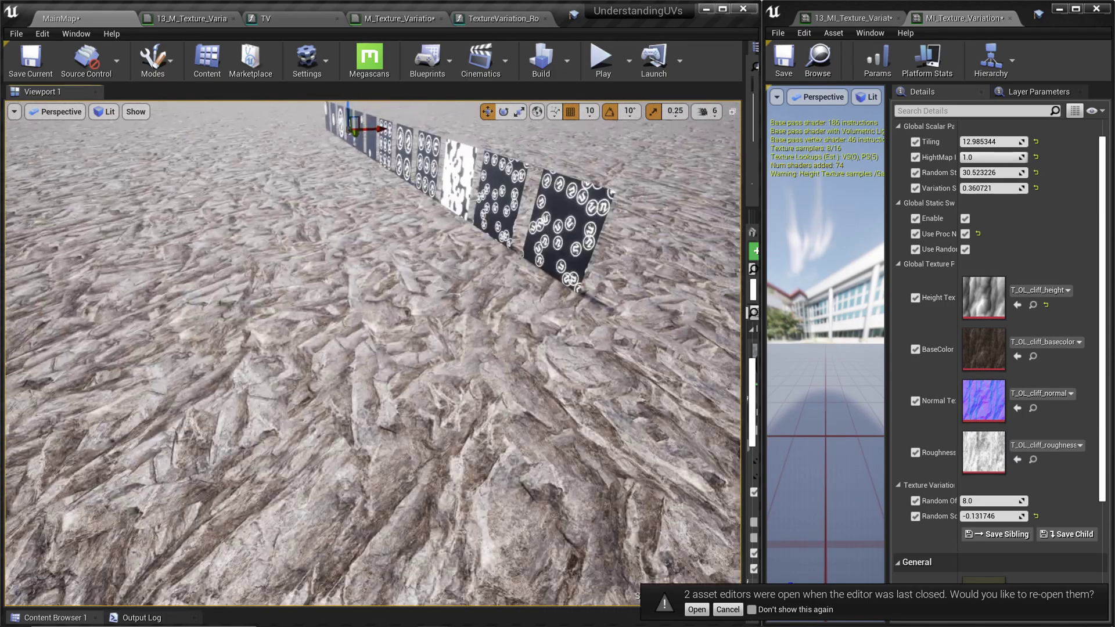
pyautogui.press('a')
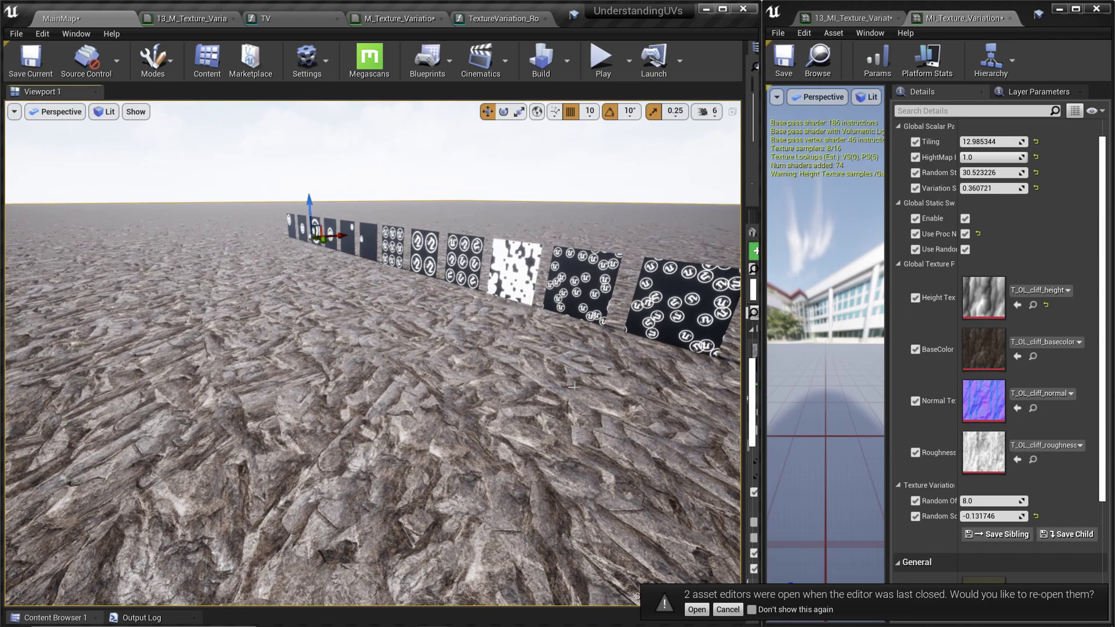
pyautogui.moveTo(597, 402)
pyautogui.mouseDown(button='right')
pyautogui.moveTo(558, 400)
pyautogui.moveTo(607, 401)
pyautogui.mouseUp(button='right')
pyautogui.press('w')
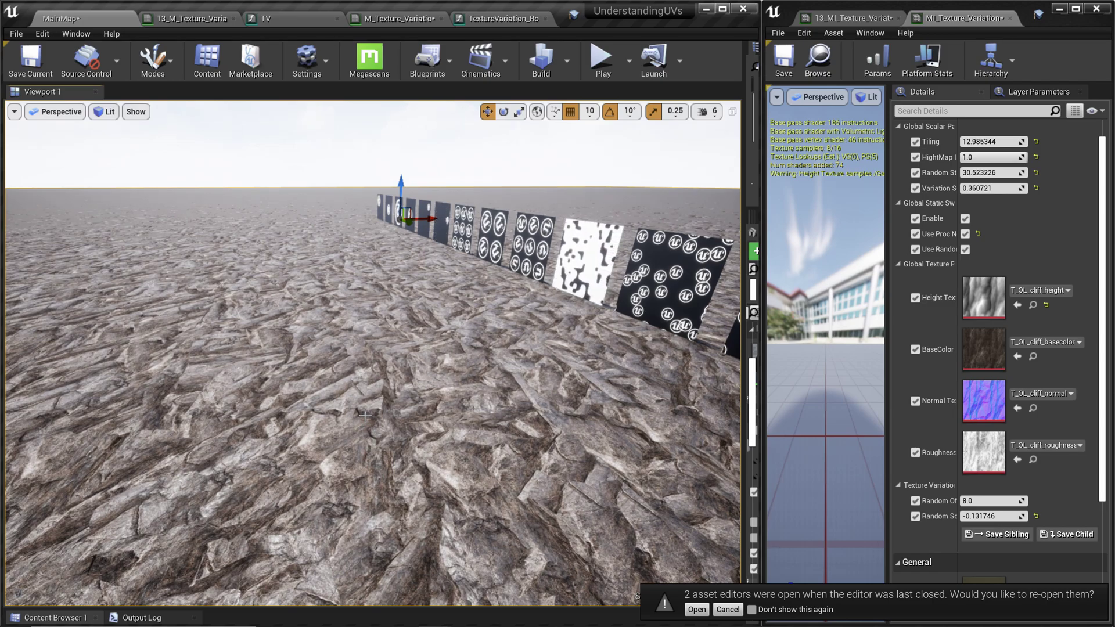
pyautogui.moveTo(365, 414); pyautogui.dragTo(356, 418, button='right')
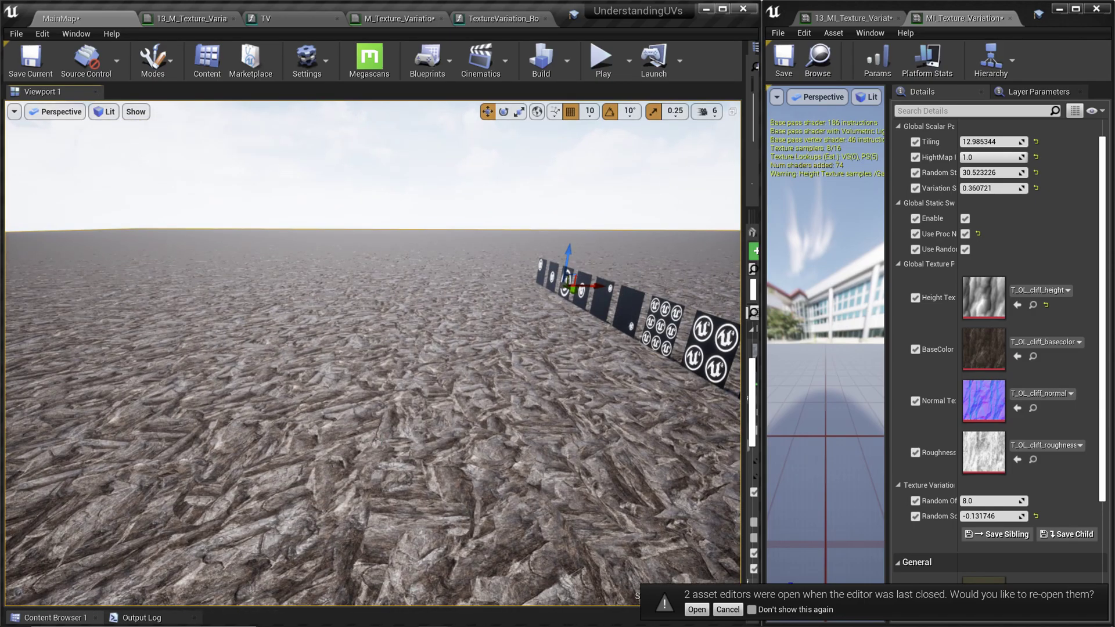
pyautogui.click(965, 219)
pyautogui.moveTo(390, 416); pyautogui.dragTo(390, 416, button='right')
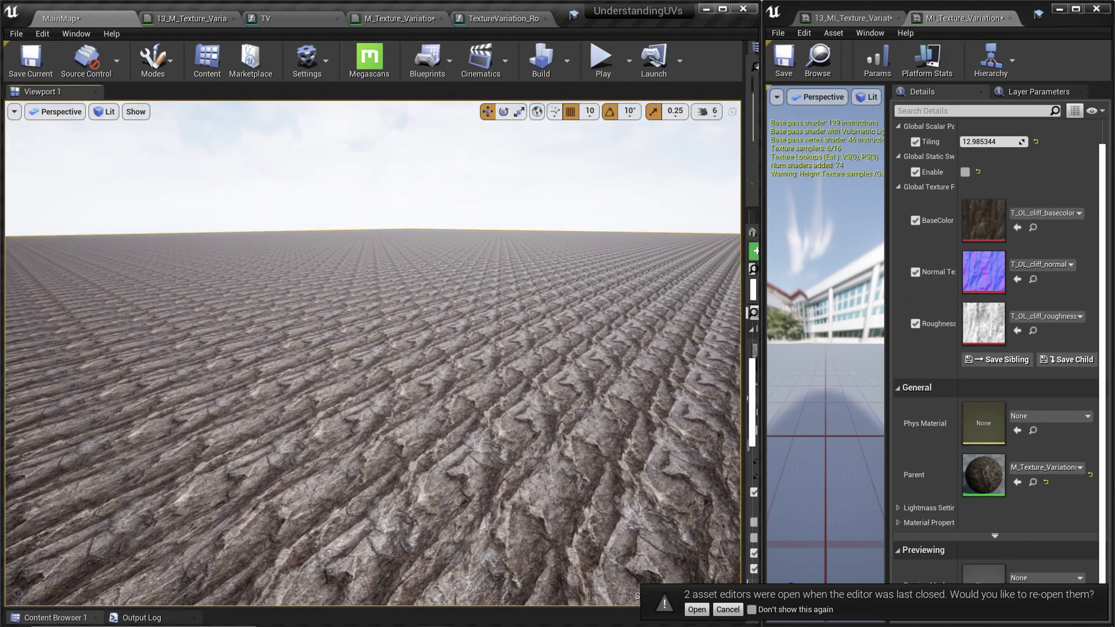
pyautogui.click(965, 172)
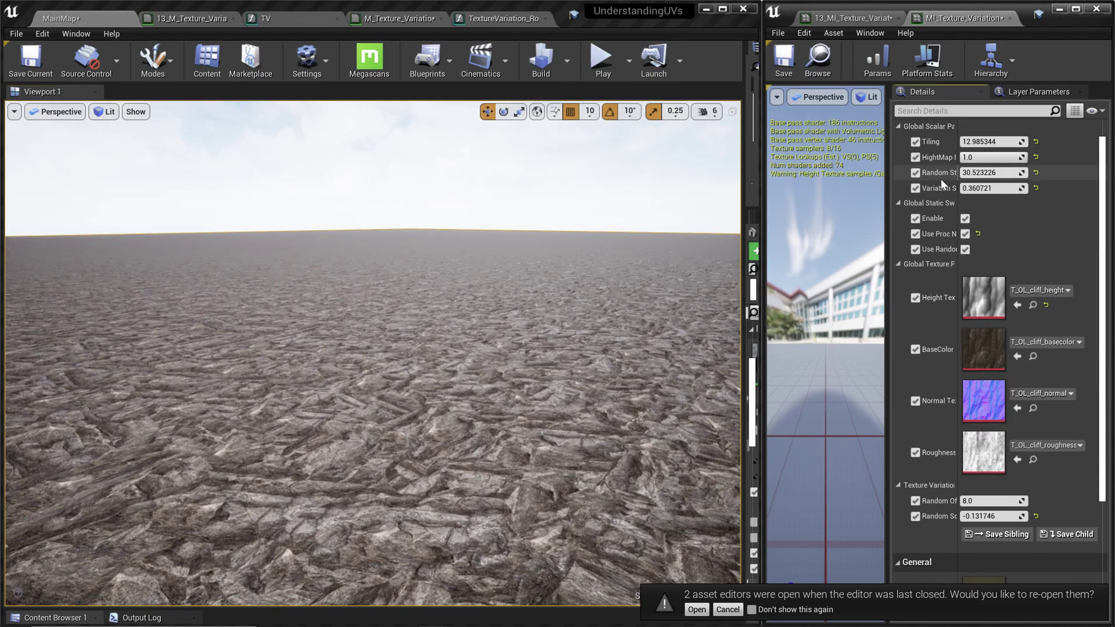
# Step: Turn off the procedural noise switch and set the Variation S parameter to 1.050747
pyautogui.moveTo(470, 396); pyautogui.dragTo(470, 396, button='right')
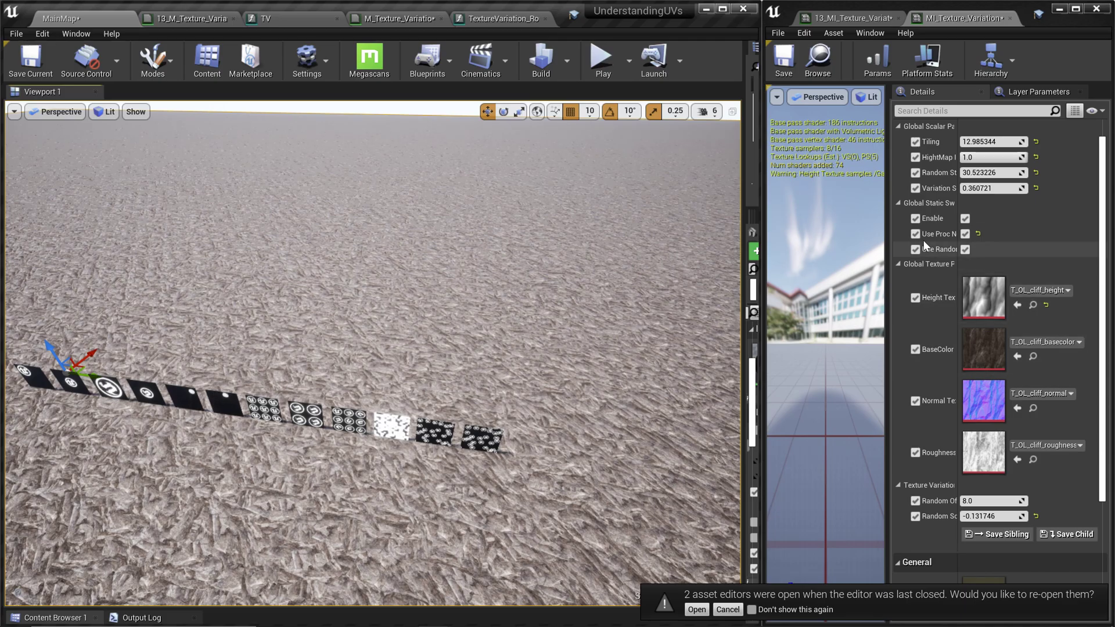
pyautogui.click(965, 233)
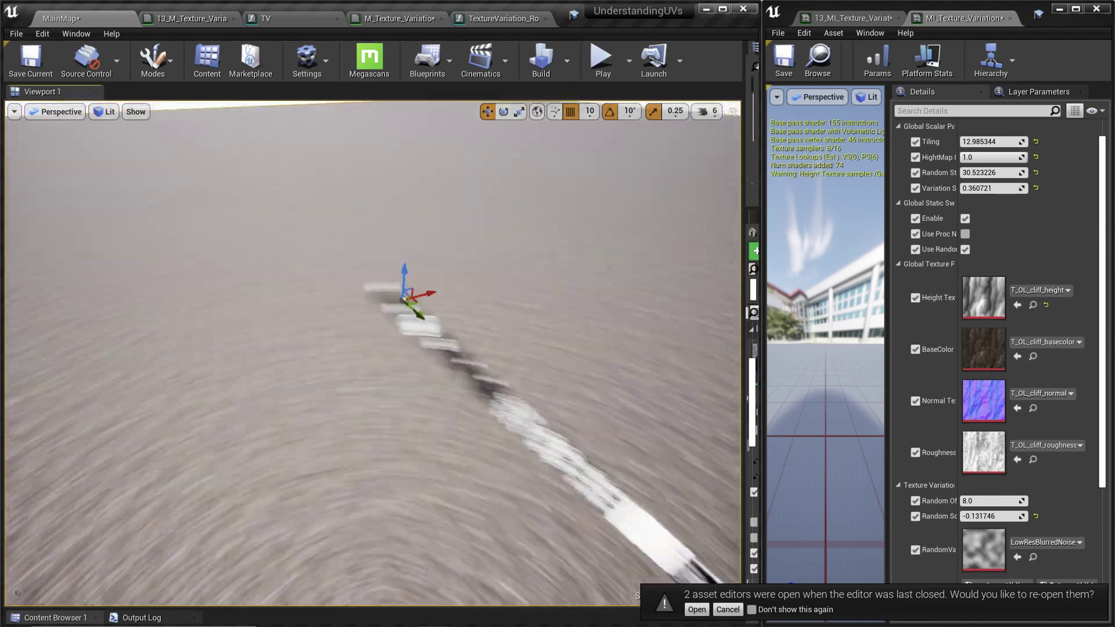
pyautogui.moveTo(372, 348); pyautogui.dragTo(233, 395, button='right')
pyautogui.moveTo(984, 188)
pyautogui.mouseDown()
pyautogui.moveTo(1034, 188)
pyautogui.moveTo(985, 192)
pyautogui.mouseUp()
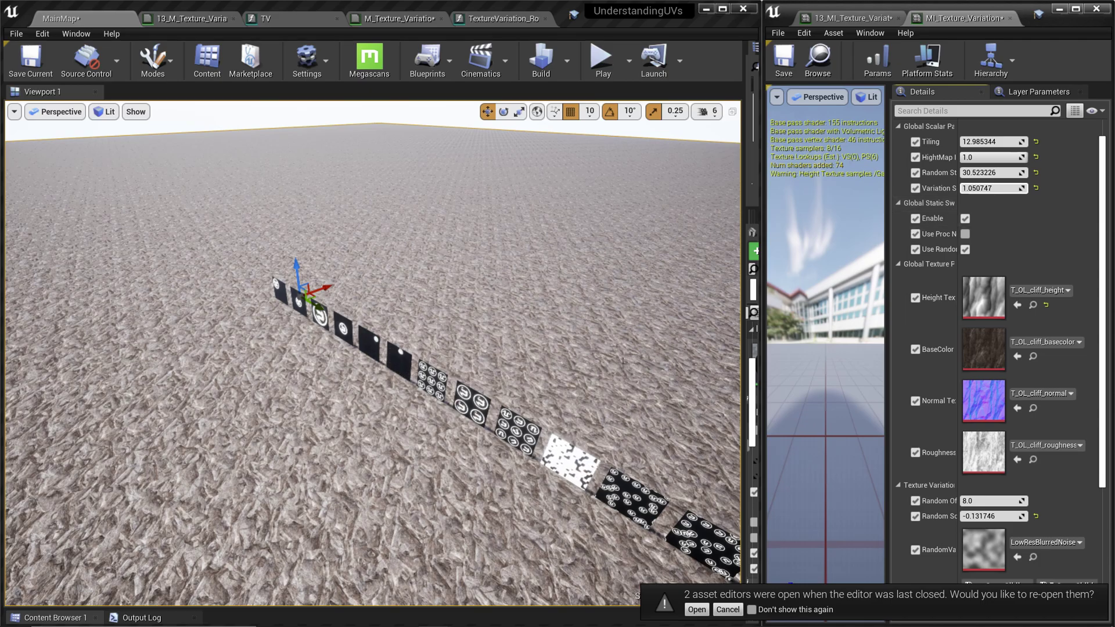
pyautogui.moveTo(612, 343)
pyautogui.mouseDown(button='right')
pyautogui.moveTo(685, 334)
pyautogui.moveTo(614, 332)
pyautogui.moveTo(612, 343)
pyautogui.mouseUp(button='right')
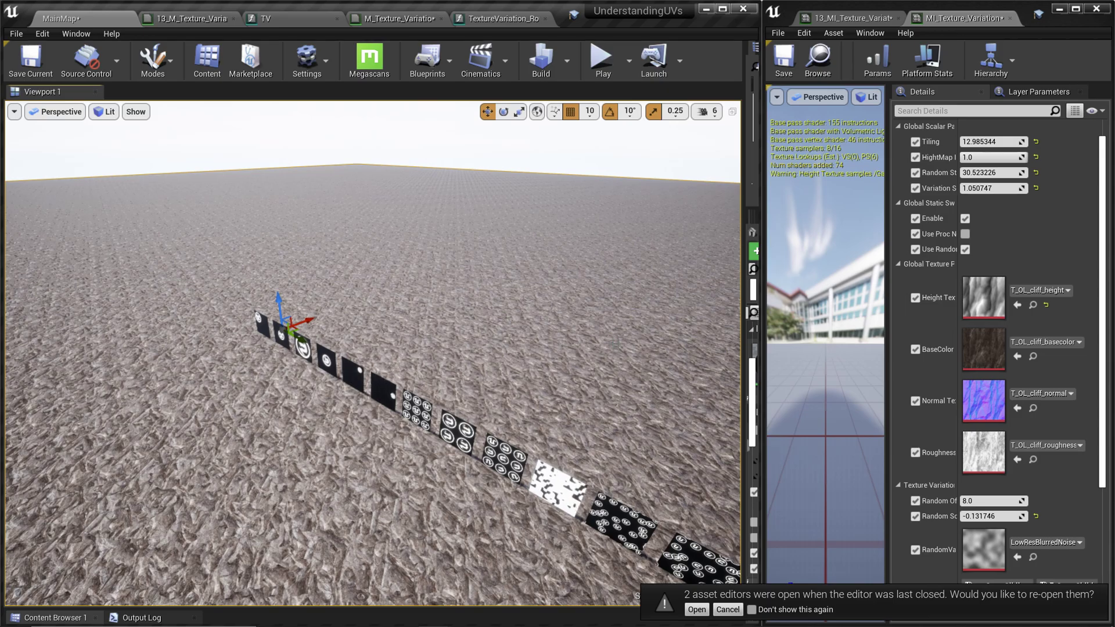
# Step: Turn procedural noise on and set the Variation S parameter to 0.261764
pyautogui.click(965, 233)
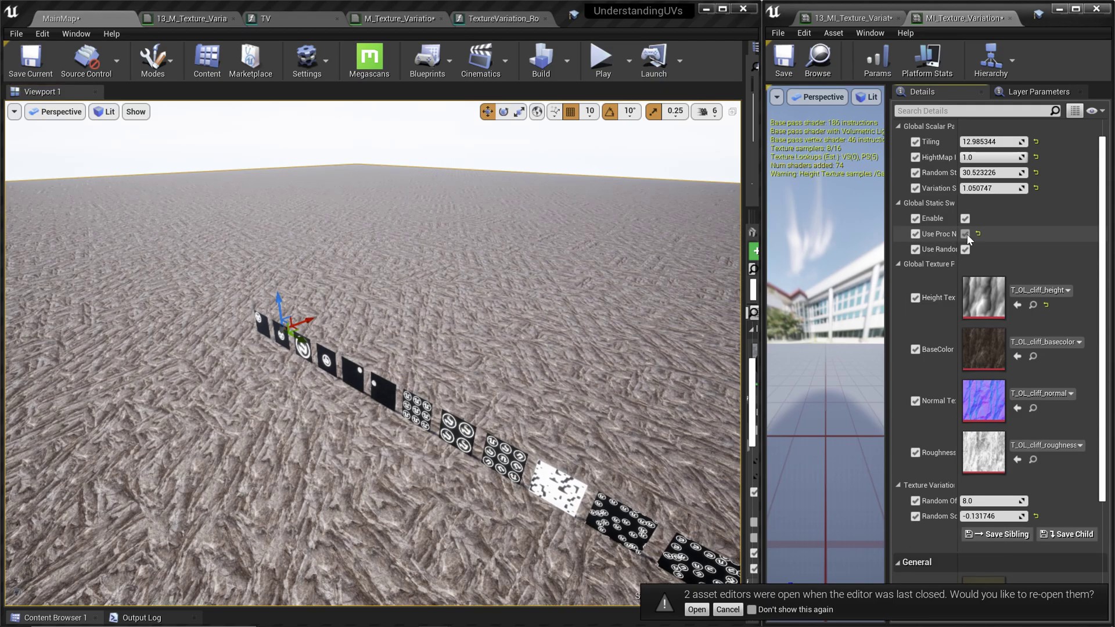
pyautogui.moveTo(994, 189); pyautogui.dragTo(959, 189)
pyautogui.moveTo(612, 343)
pyautogui.mouseDown(button='right')
pyautogui.moveTo(697, 337)
pyautogui.moveTo(575, 327)
pyautogui.moveTo(700, 337)
pyautogui.moveTo(604, 330)
pyautogui.mouseUp(button='right')
pyautogui.moveTo(371, 360); pyautogui.dragTo(339, 357, button='right')
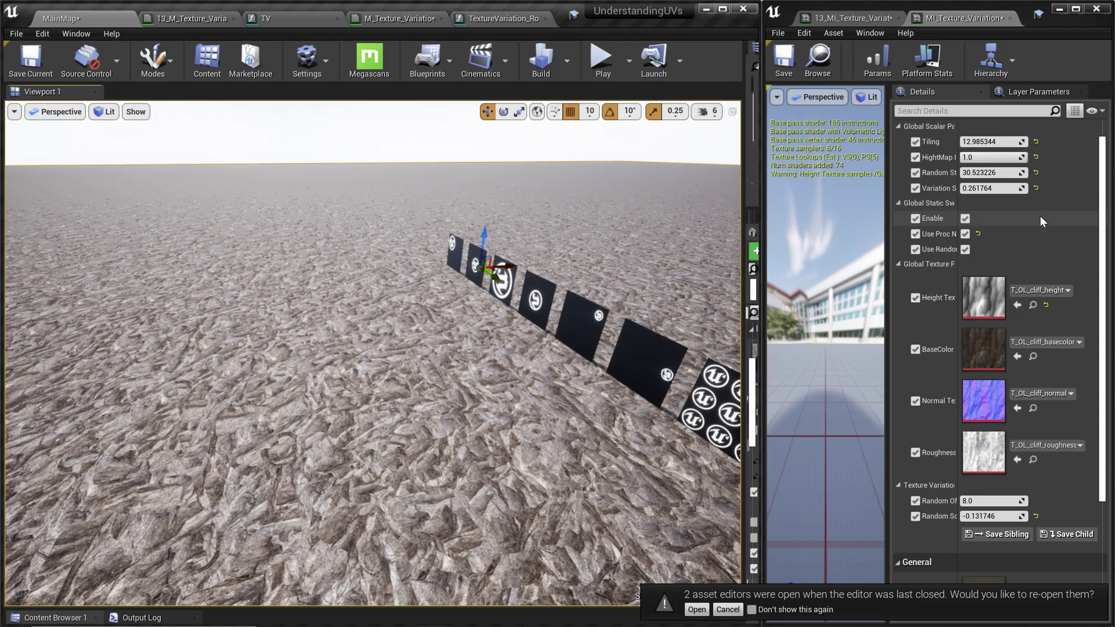
# Step: Switch procedural noise off and back on to compare the shader instruction counts and the ground's look
pyautogui.click(967, 235)
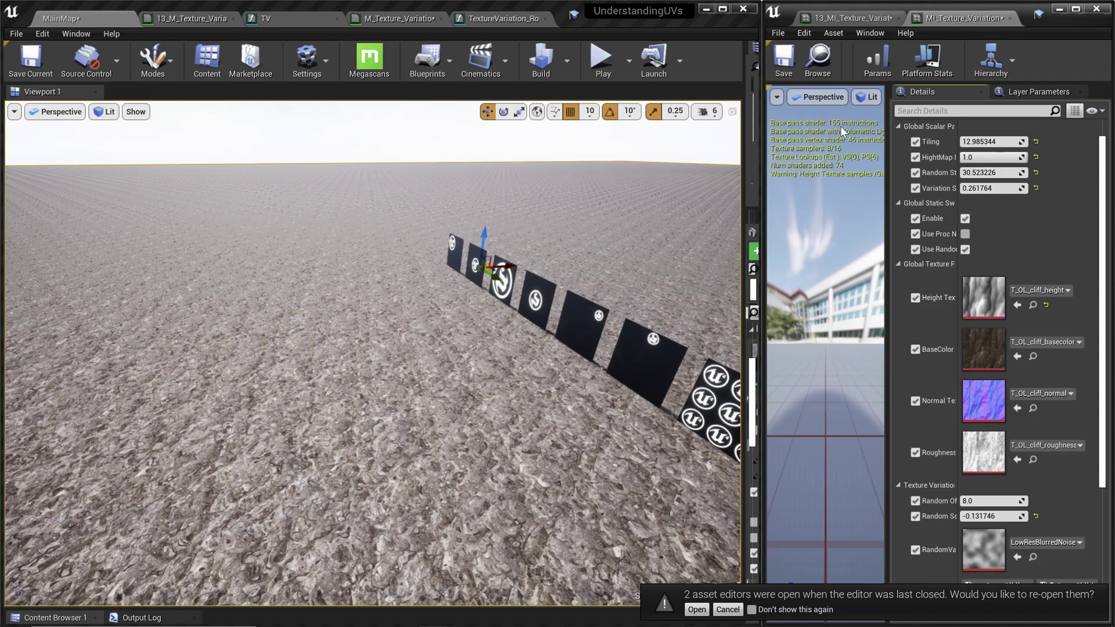
pyautogui.click(965, 234)
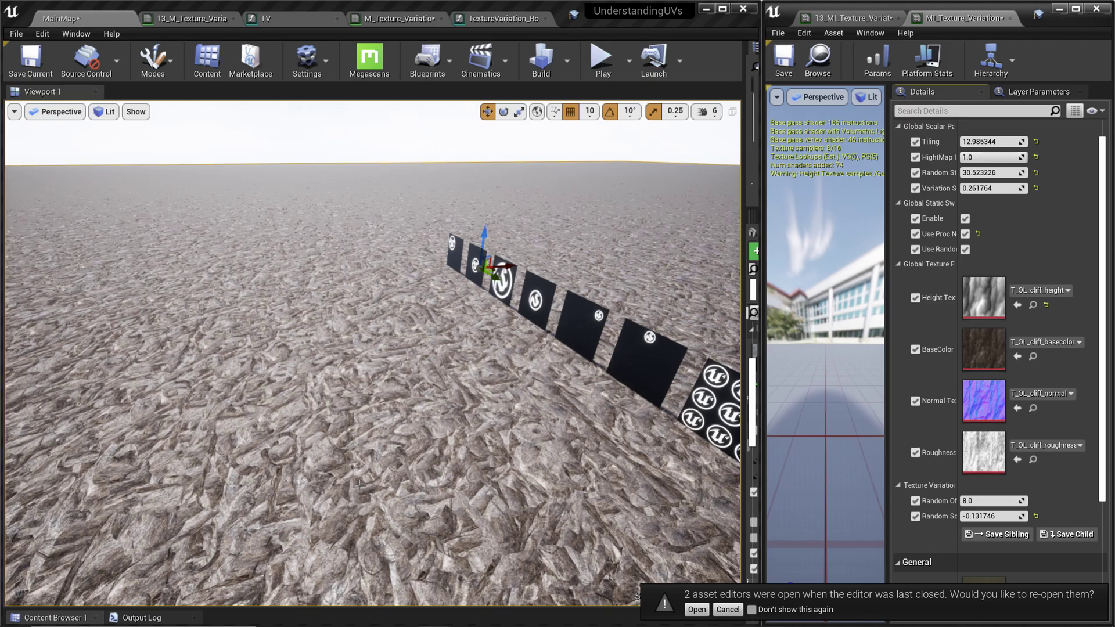
# Step: Turn off the Use Random switch in the material instance and check the cliff ground from close up
pyautogui.moveTo(367, 460); pyautogui.dragTo(447, 493, button='right')
pyautogui.press('w')
pyautogui.press('e')
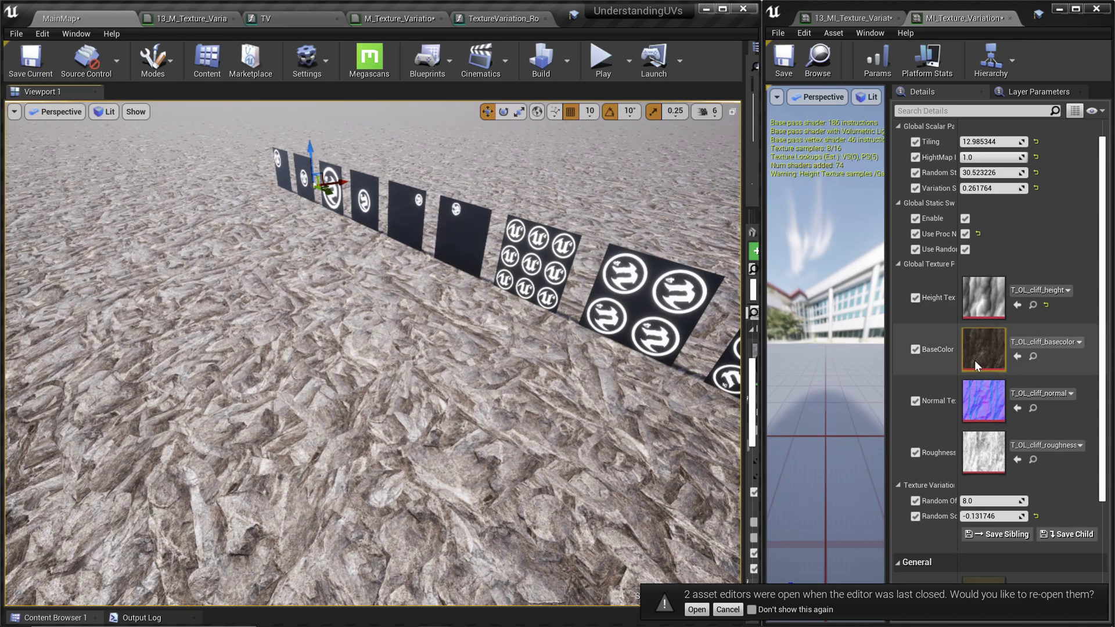
pyautogui.click(965, 249)
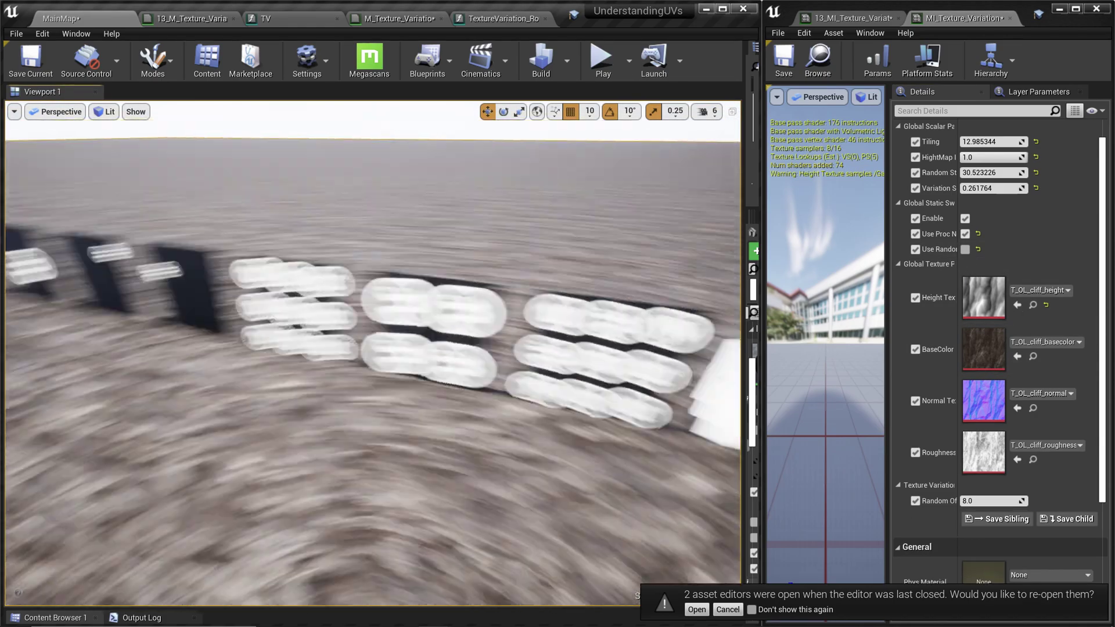
pyautogui.moveTo(373, 353); pyautogui.dragTo(235, 375, button='right')
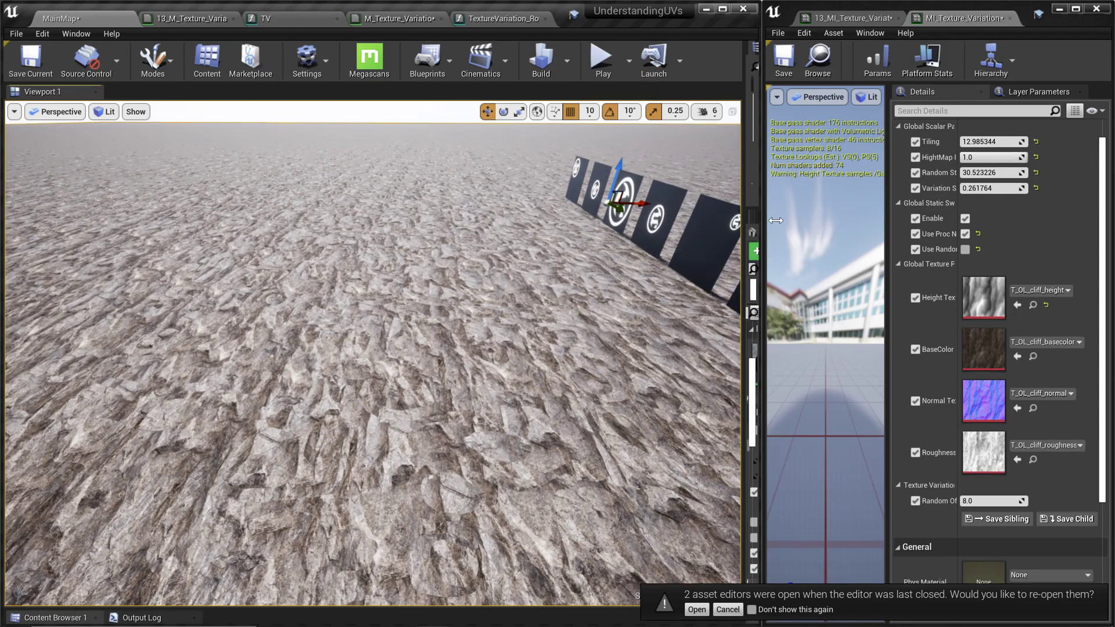
# Step: Disable and re-enable texture variation to compare the plain tiled cliff with the variation without the random option
pyautogui.click(965, 218)
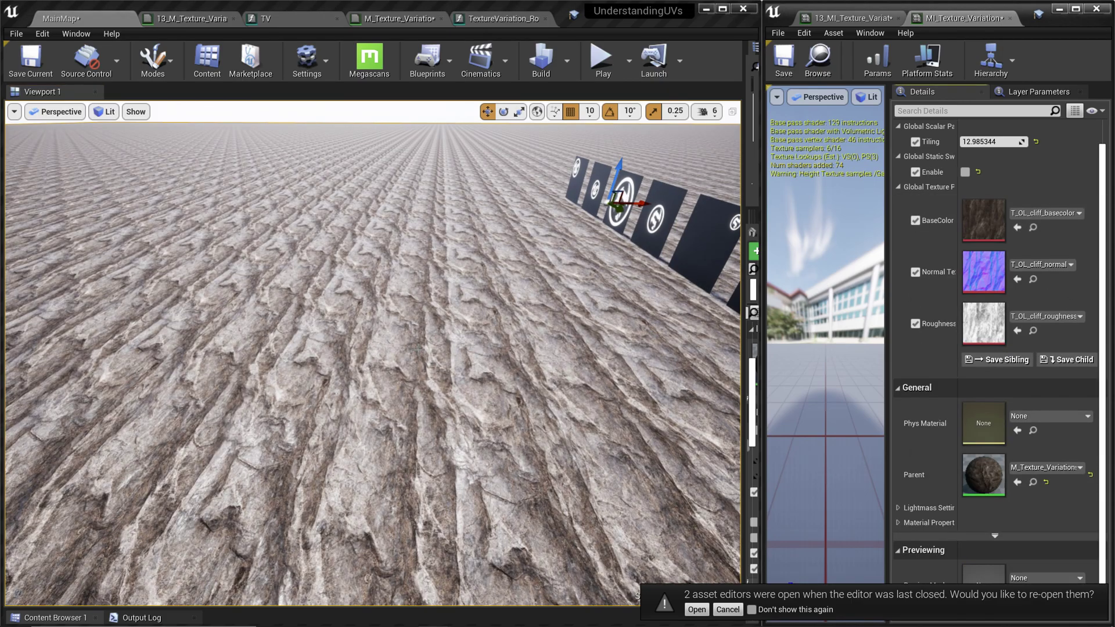
pyautogui.moveTo(418, 348); pyautogui.dragTo(418, 357, button='right')
pyautogui.click(966, 172)
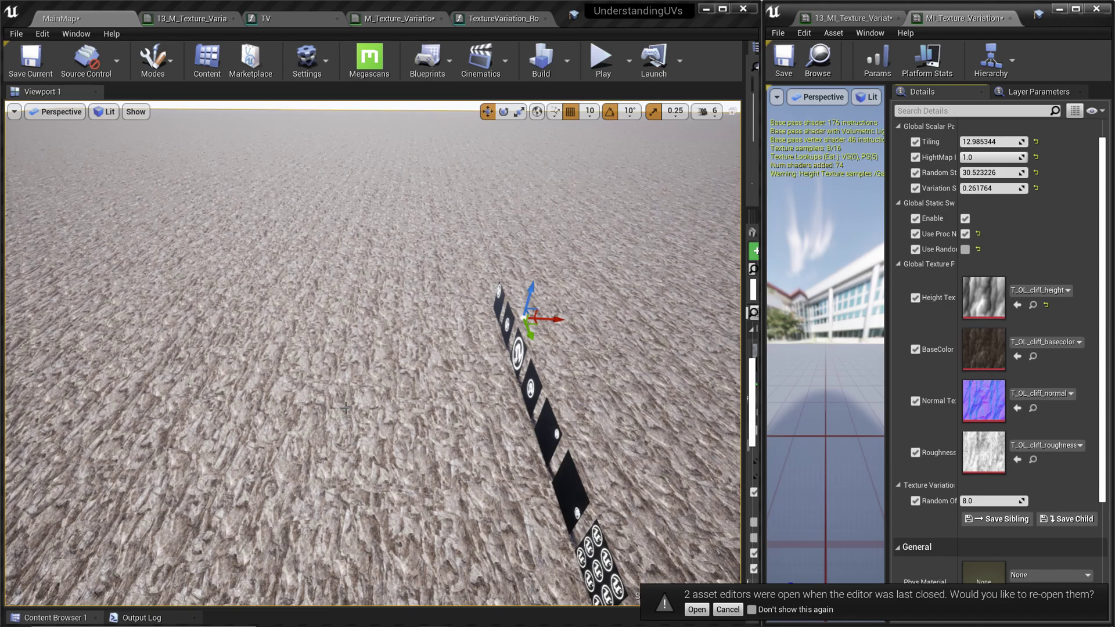
pyautogui.moveTo(194, 396); pyautogui.dragTo(199, 396, button='right')
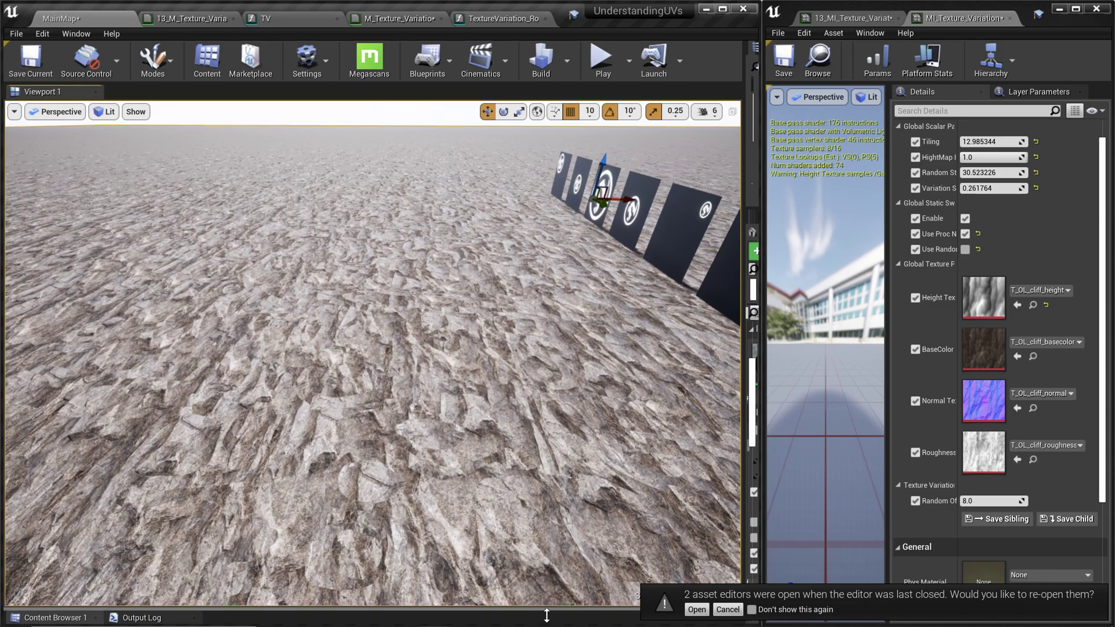
# Step: Replace the base color, normal and roughness textures with the T_OL_soil set from Textures/Soil, and assign T_OL_soil_roughness as the height texture
pyautogui.moveTo(548, 609); pyautogui.dragTo(566, 352)
pyautogui.click(219, 380)
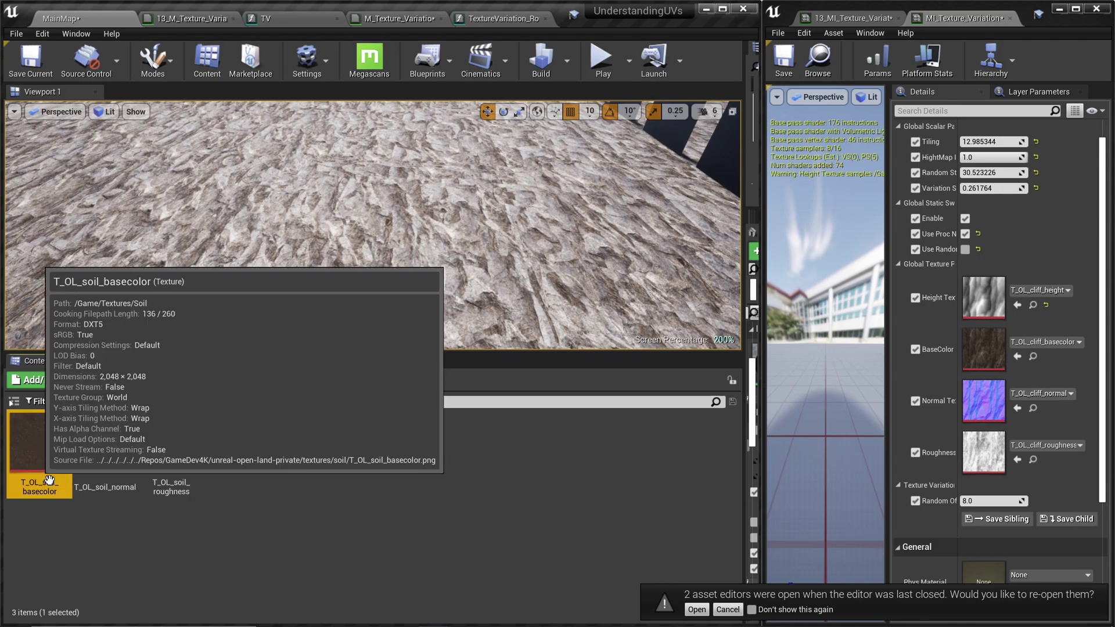
pyautogui.moveTo(41, 465); pyautogui.dragTo(1001, 364)
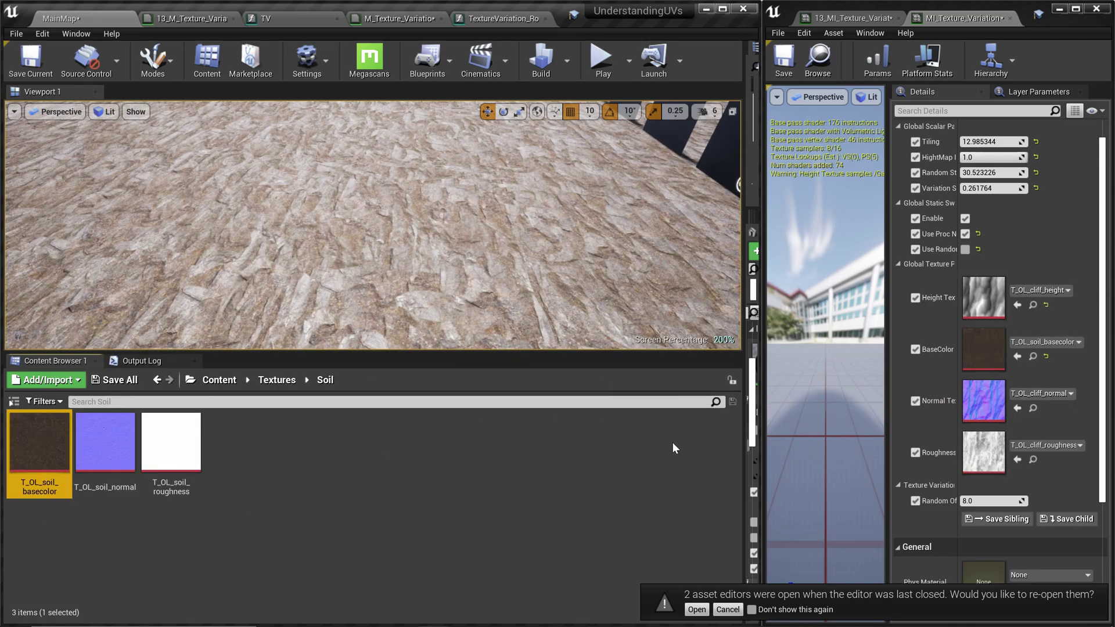
pyautogui.moveTo(105, 441); pyautogui.dragTo(978, 420)
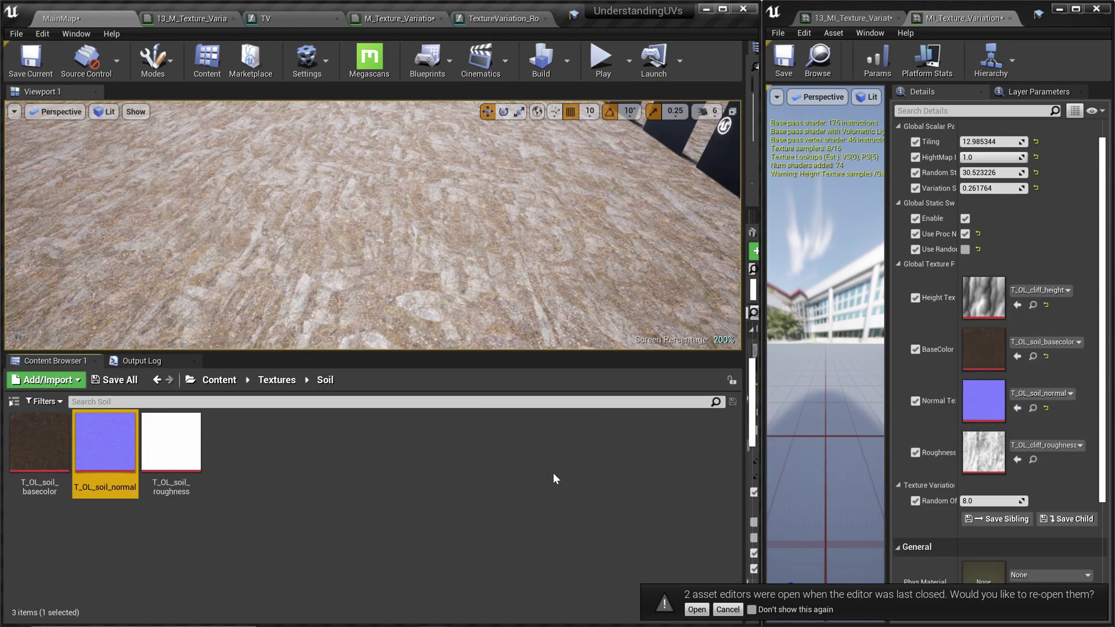
pyautogui.moveTo(171, 441); pyautogui.dragTo(1027, 471)
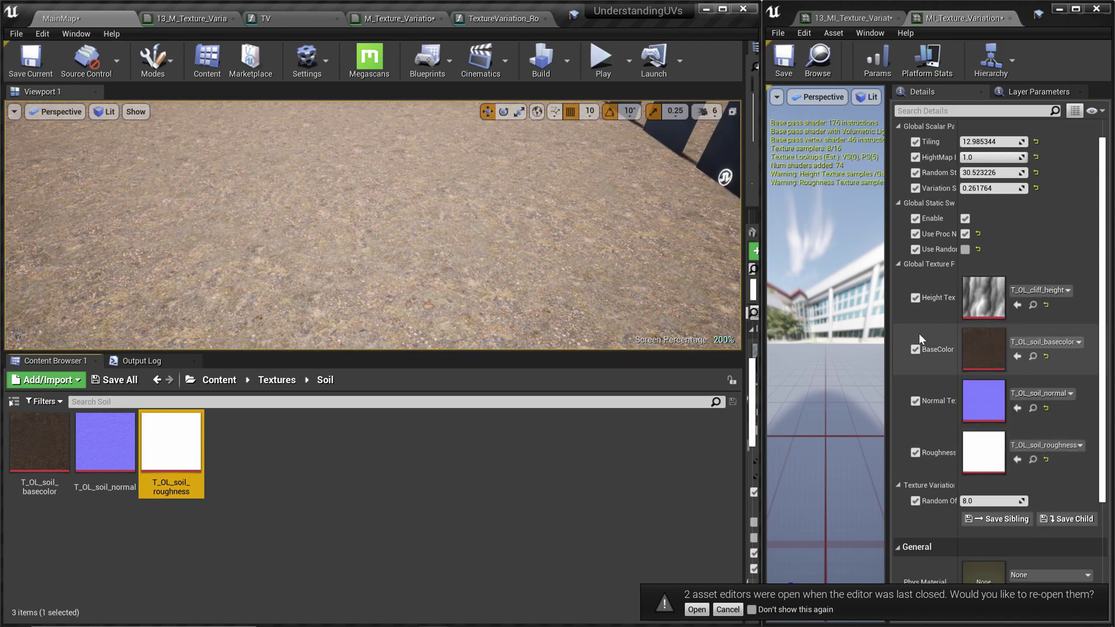
pyautogui.moveTo(181, 468)
pyautogui.moveTo(181, 468); pyautogui.dragTo(1003, 306)
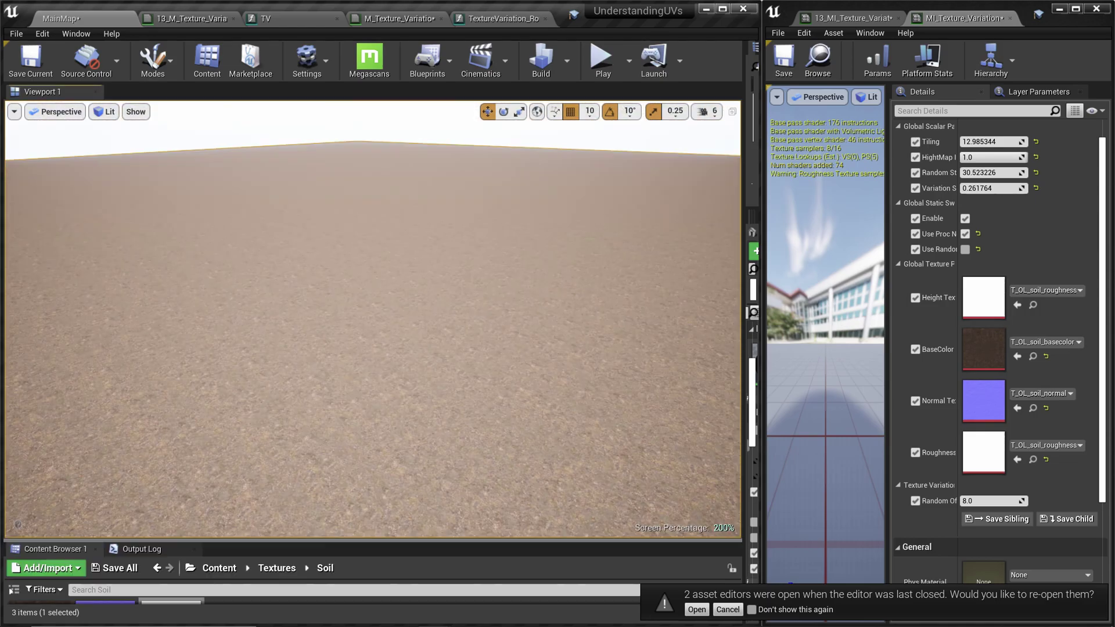
# Step: Set the Random St parameter to 19.162323 and check the soil ground
pyautogui.moveTo(372, 326); pyautogui.dragTo(400, 307, button='right')
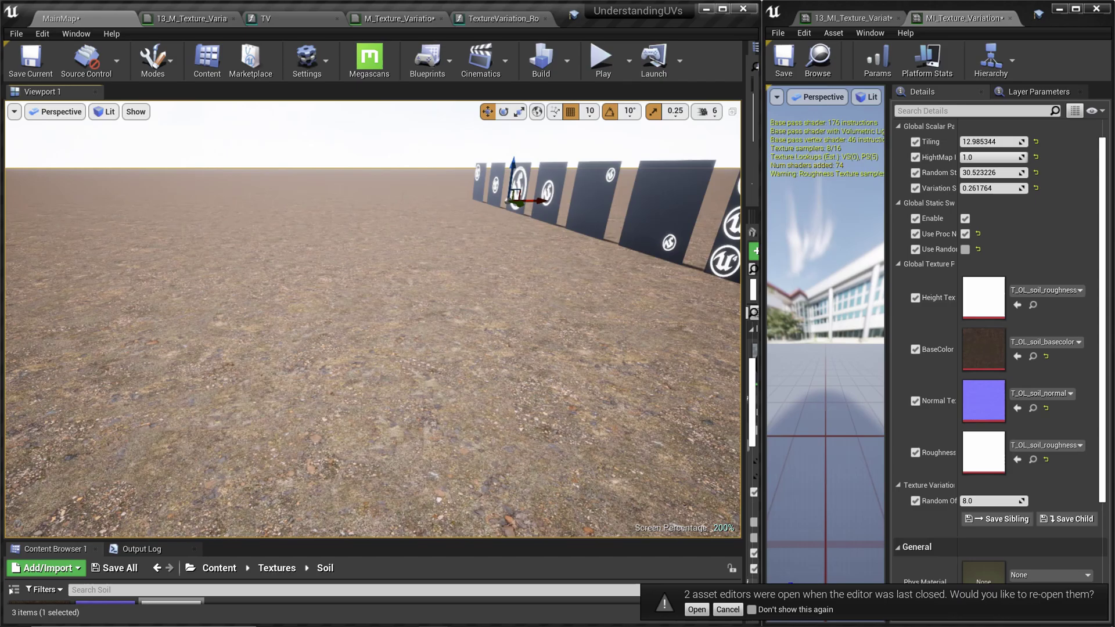
pyautogui.moveTo(990, 173); pyautogui.dragTo(958, 173)
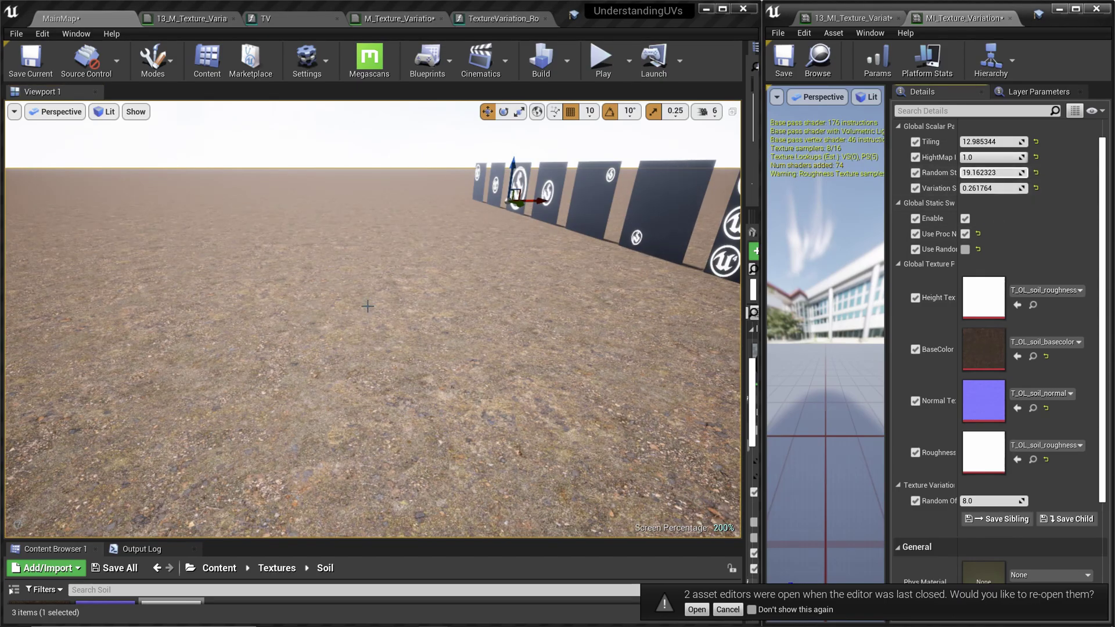
pyautogui.moveTo(370, 306)
pyautogui.mouseDown(button='right')
pyautogui.moveTo(291, 308)
pyautogui.moveTo(383, 319)
pyautogui.mouseUp(button='right')
pyautogui.press('s')
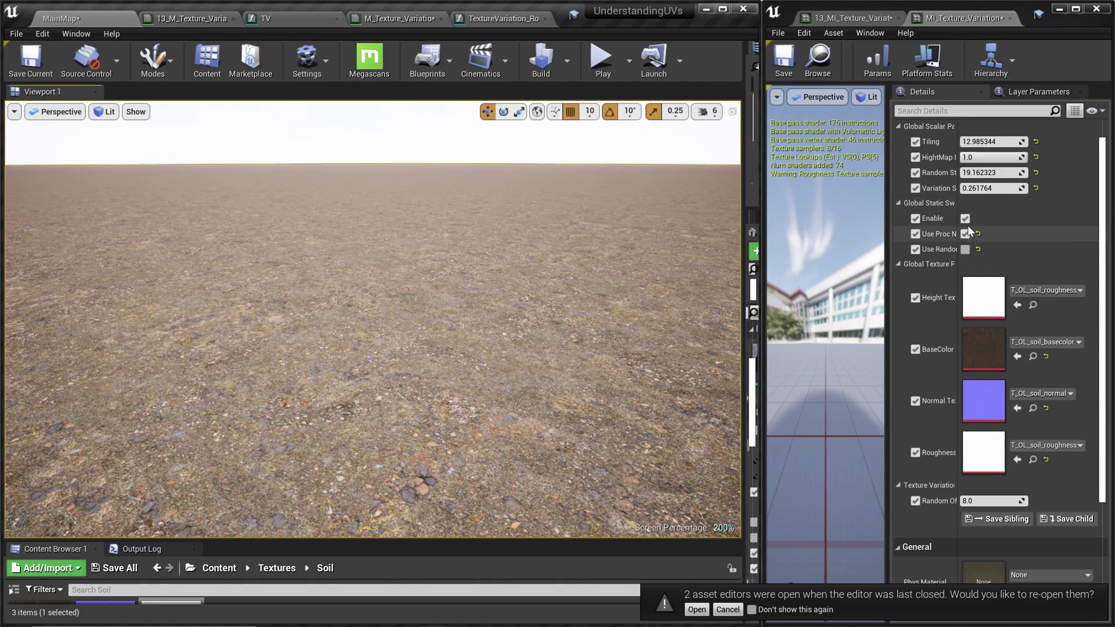
# Step: Switch procedural noise off and back on to compare its effect on the soil ground
pyautogui.click(965, 234)
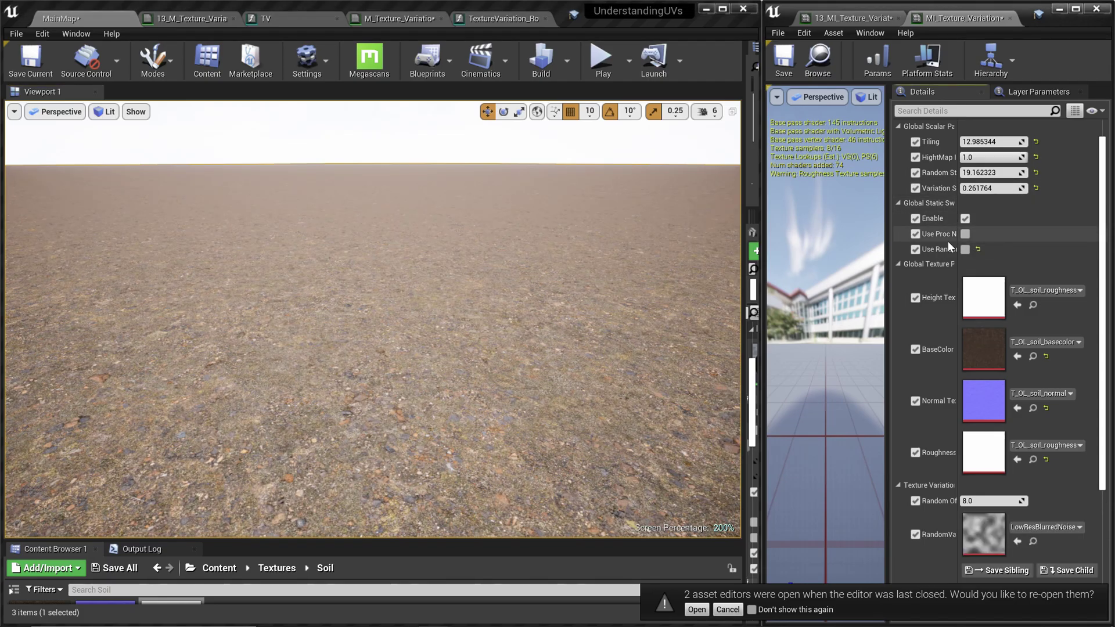
pyautogui.moveTo(372, 319); pyautogui.dragTo(302, 291, button='right')
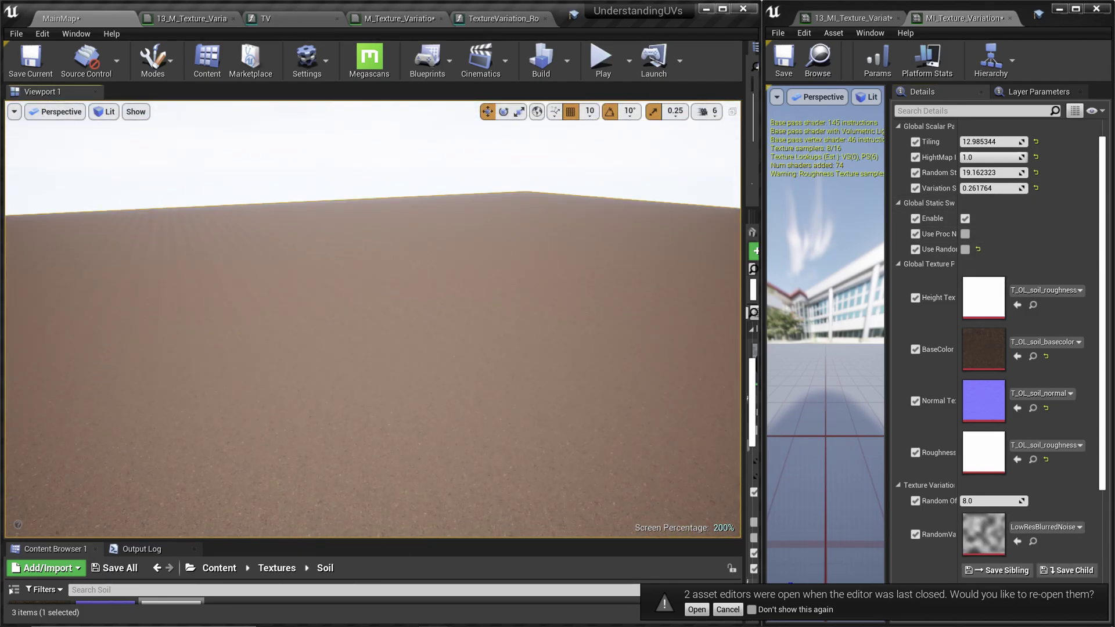
pyautogui.click(966, 234)
pyautogui.scroll(8, 462, 267)
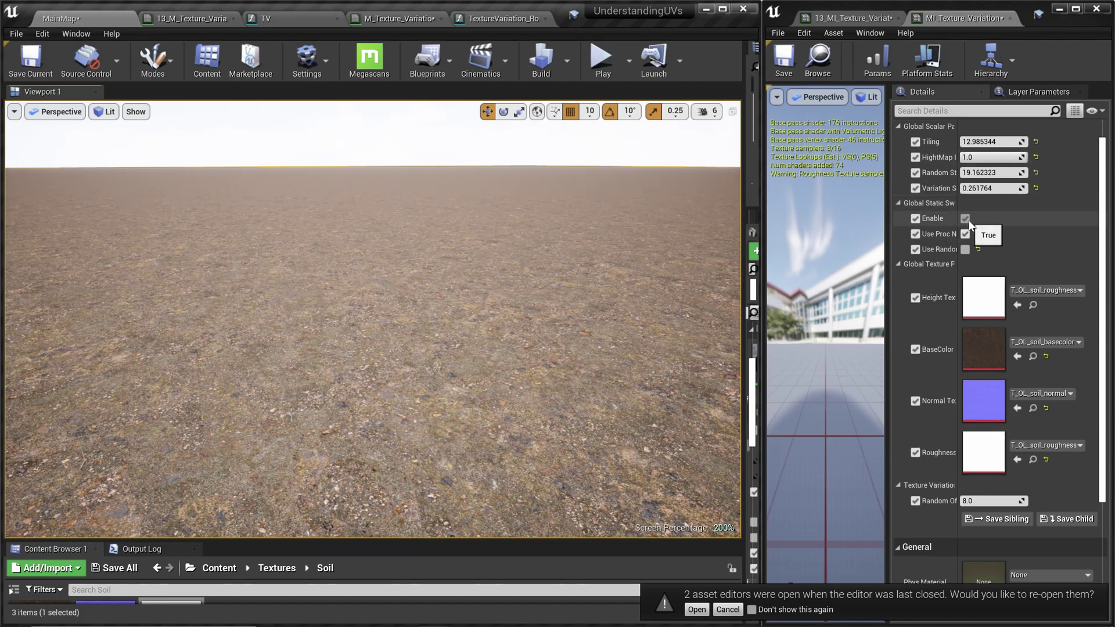
# Step: Disable and re-enable texture variation to compare the soil ground with and without visible repetition
pyautogui.click(966, 218)
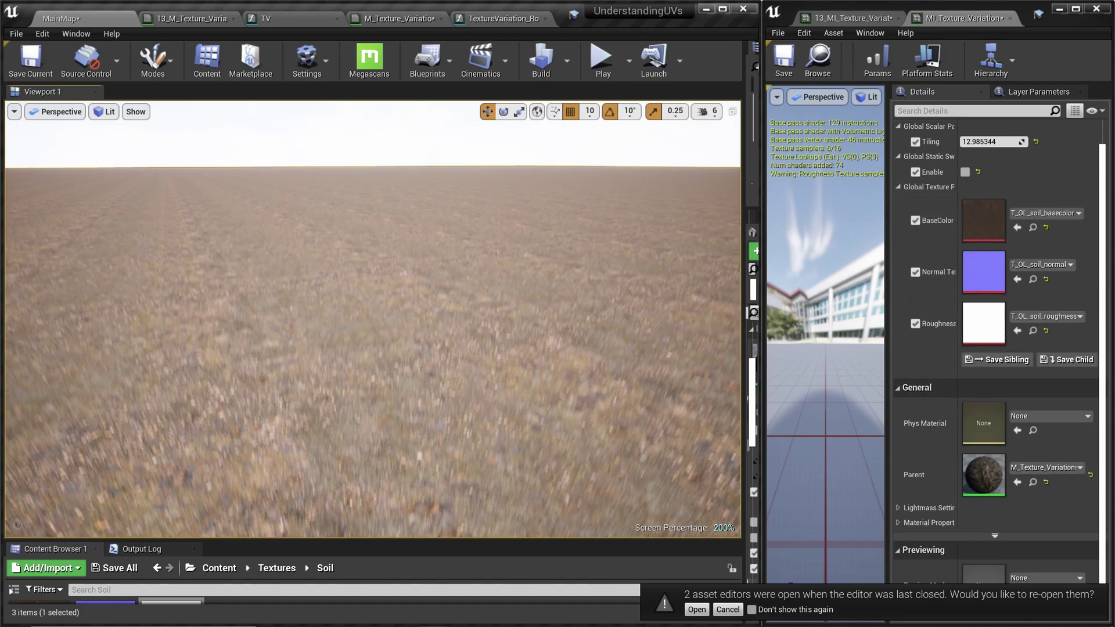
pyautogui.moveTo(461, 267); pyautogui.dragTo(363, 246, button='right')
pyautogui.click(964, 174)
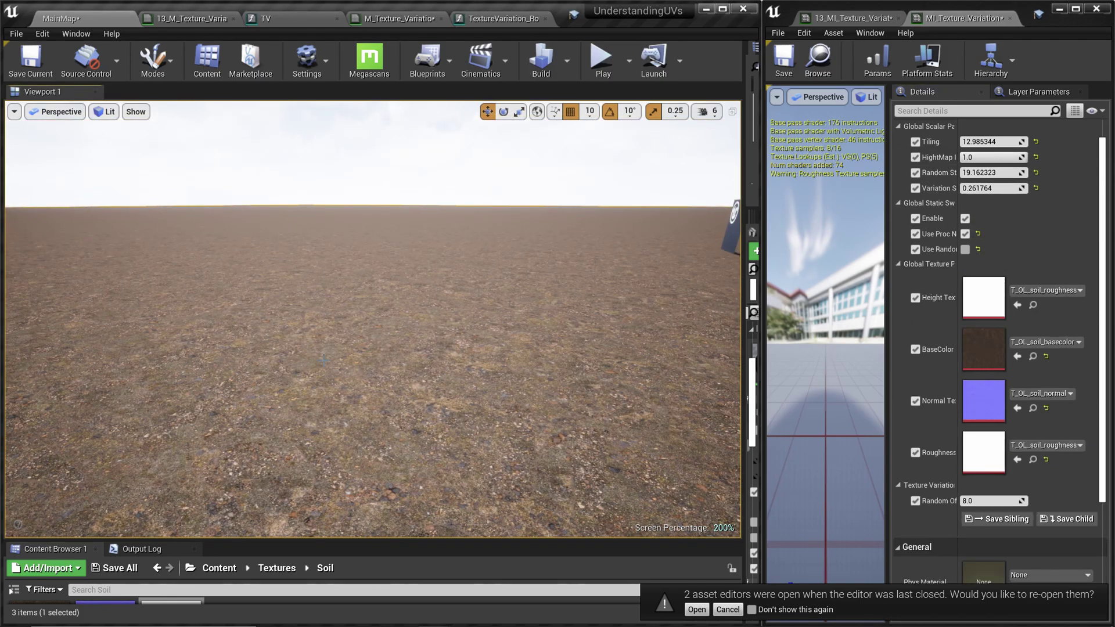
# Step: Examine the soil ground from several directions for visible tiling and lighting differences
pyautogui.moveTo(363, 245); pyautogui.dragTo(615, 245, button='right')
pyautogui.moveTo(348, 293); pyautogui.dragTo(383, 293, button='right')
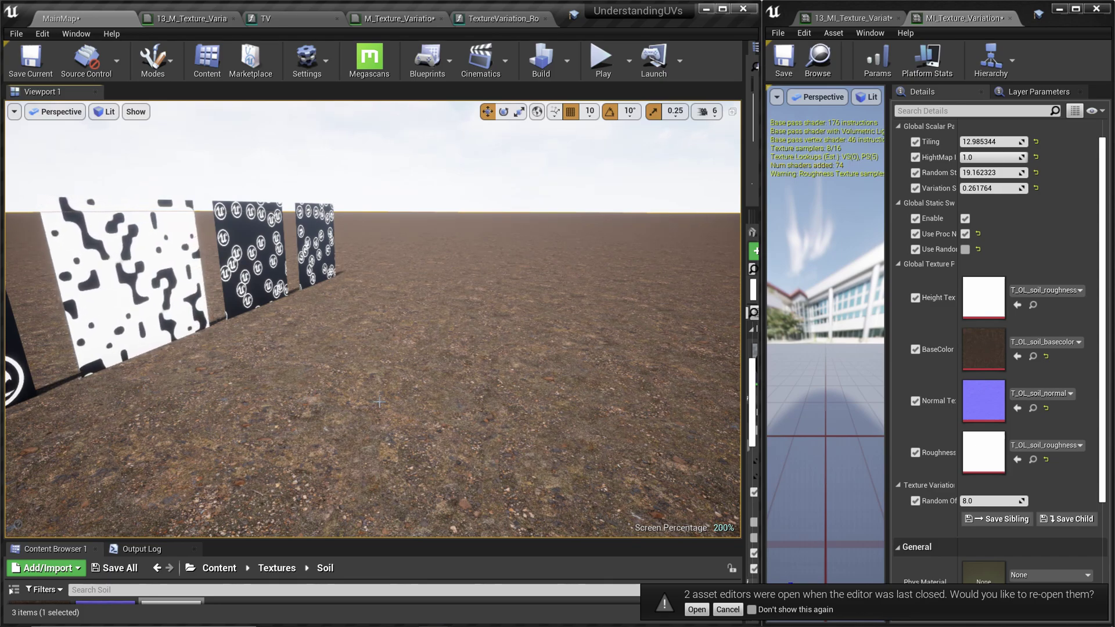
pyautogui.moveTo(331, 404); pyautogui.dragTo(29, 408, button='right')
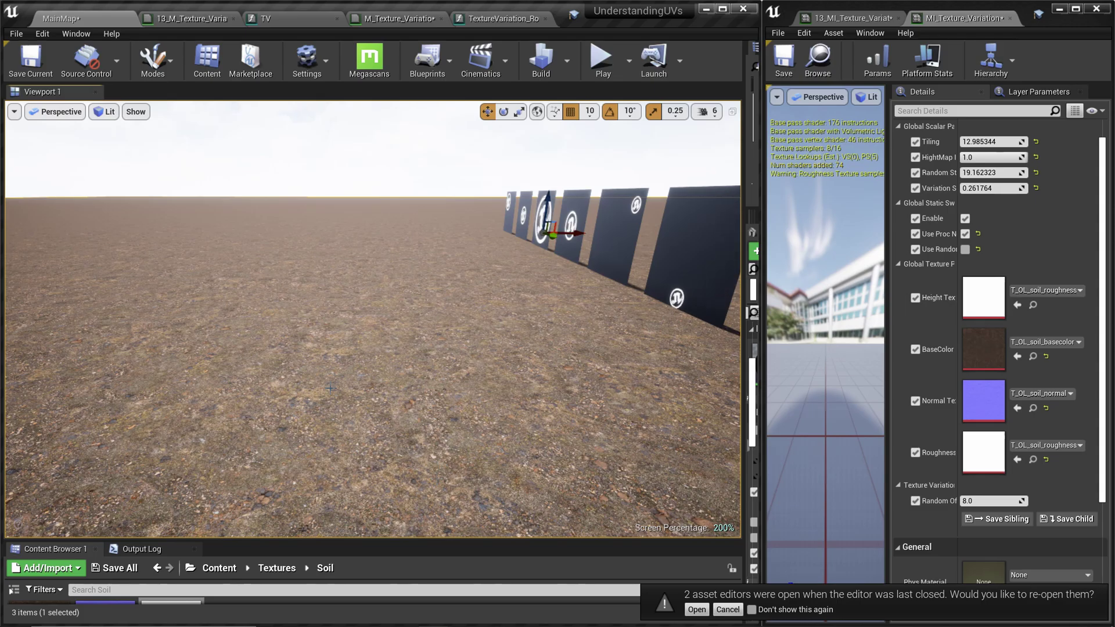
pyautogui.moveTo(330, 388); pyautogui.dragTo(465, 382, button='right')
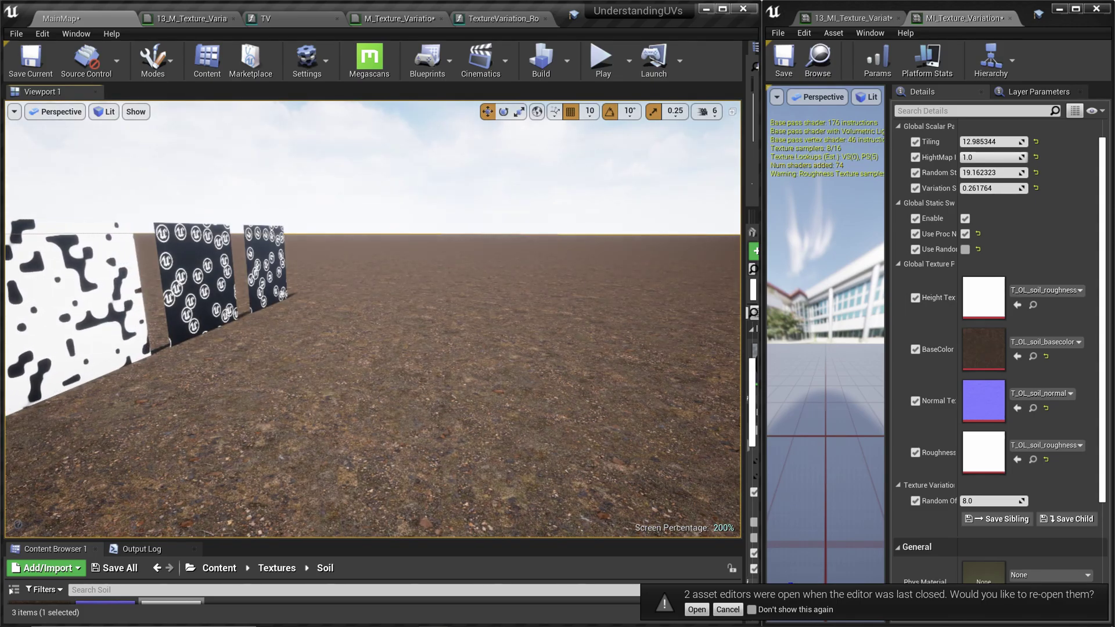
pyautogui.moveTo(500, 314); pyautogui.dragTo(186, 333, button='right')
pyautogui.moveTo(290, 316); pyautogui.dragTo(326, 319, button='right')
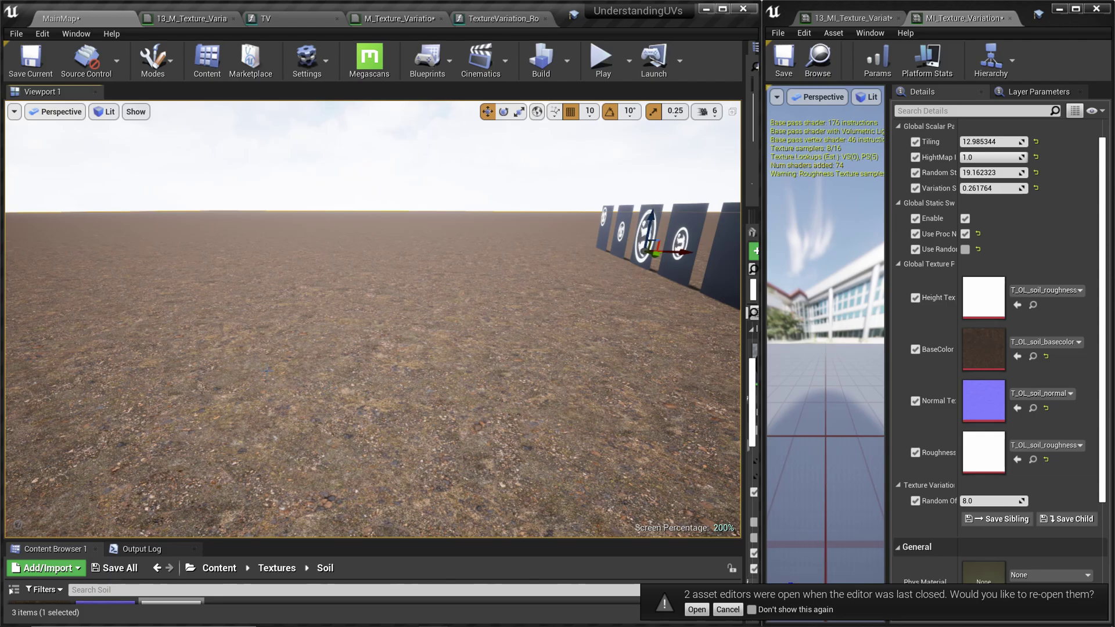
pyautogui.moveTo(373, 320); pyautogui.dragTo(233, 299, button='right')
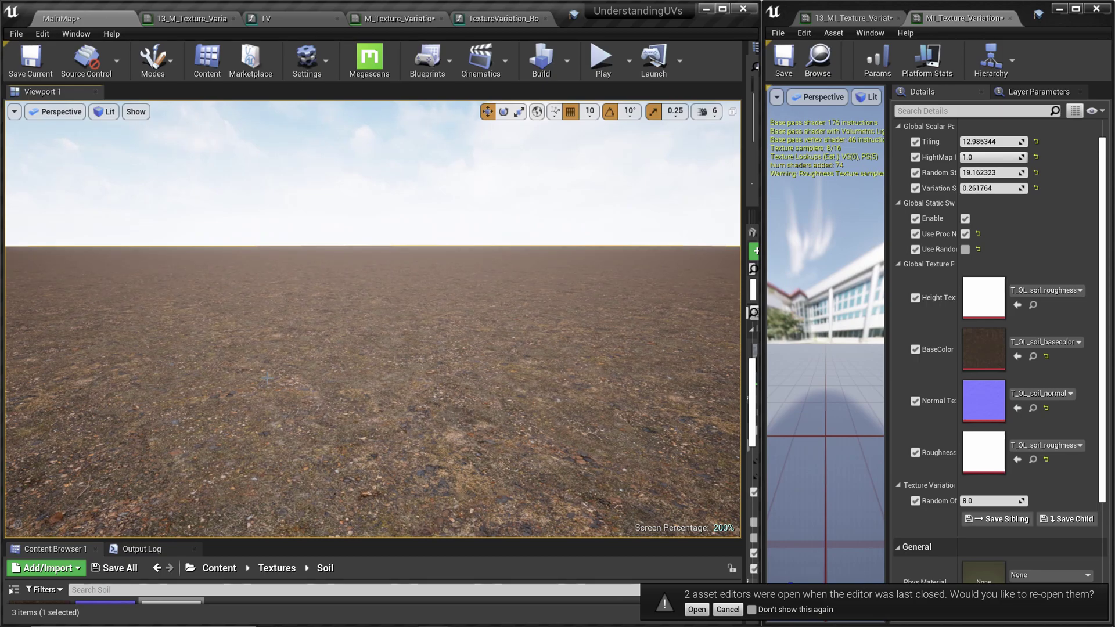